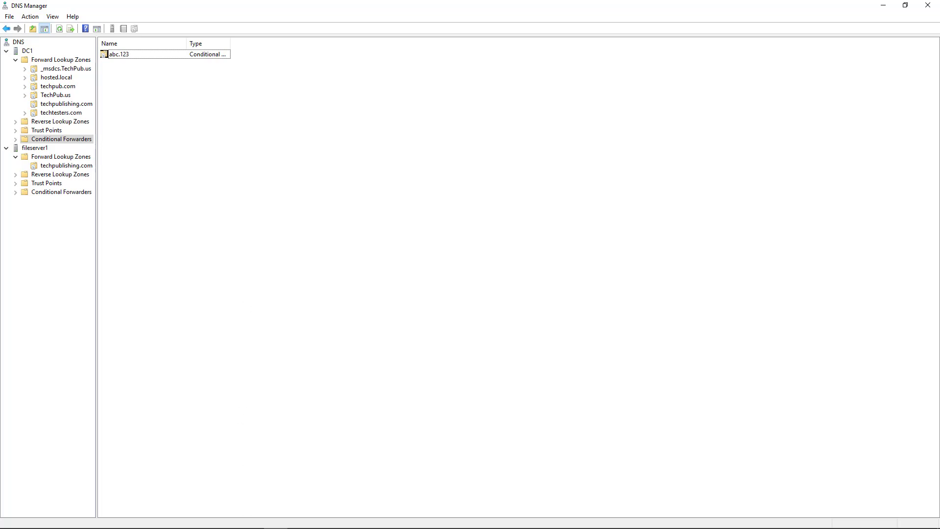
Step: Glance at Server Manager's administrative tools list, then return to DNS Manager
{"action": "mouse_move", "coordinate": [249, 524]}
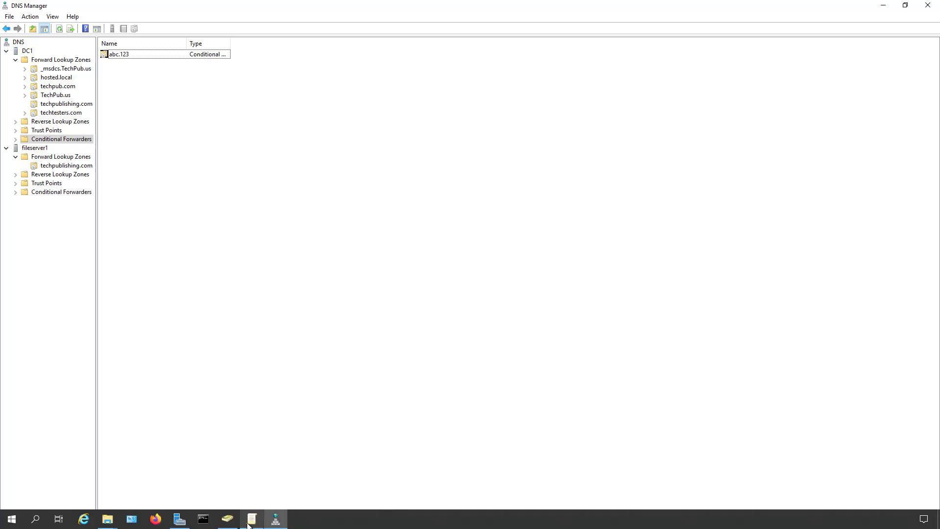
{"action": "left_click", "coordinate": [185, 522]}
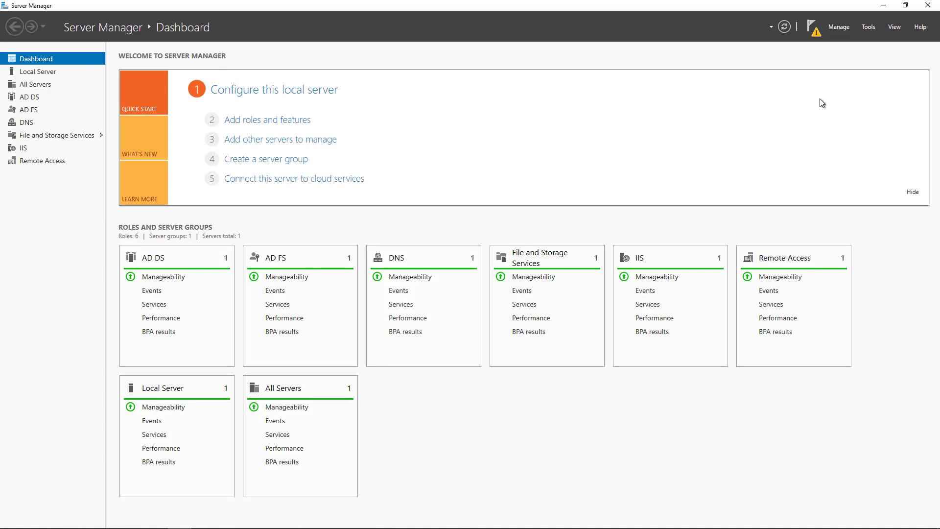
{"action": "left_click", "coordinate": [873, 27]}
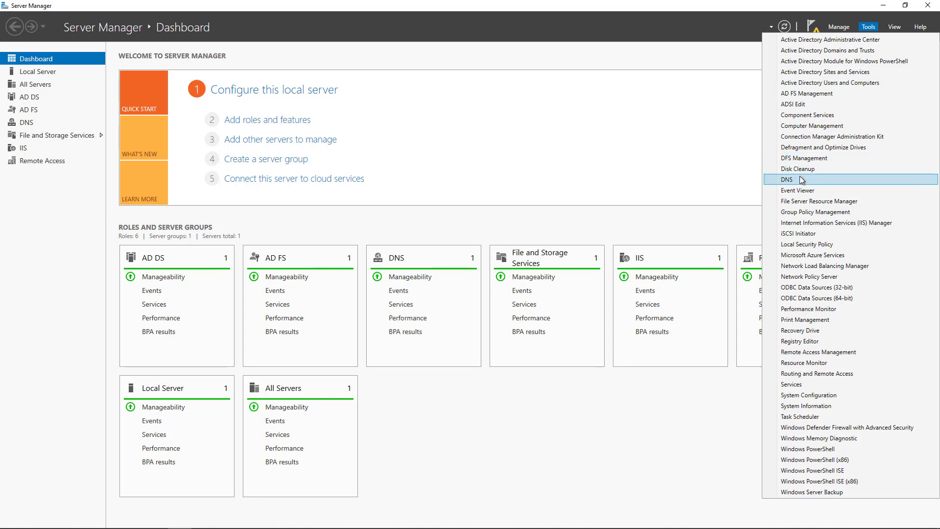
{"action": "left_click", "coordinate": [881, 8]}
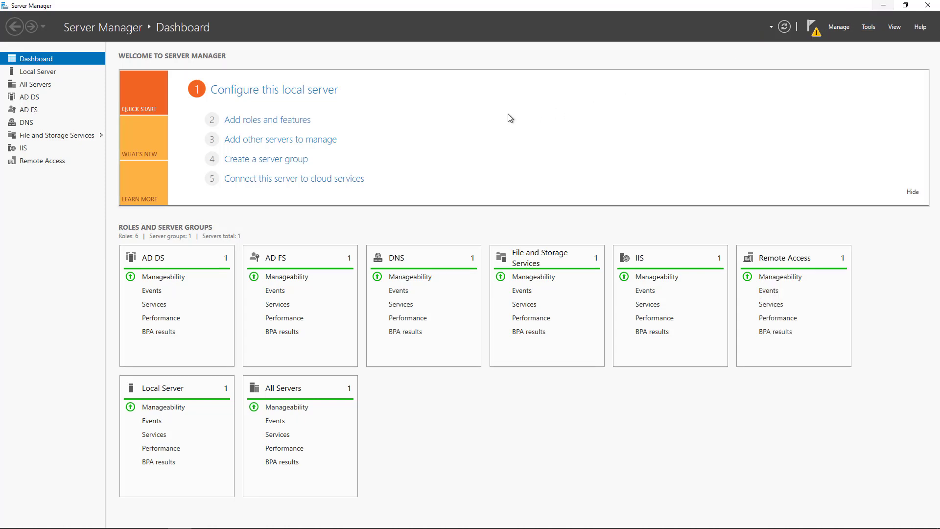
{"action": "left_click", "coordinate": [884, 9]}
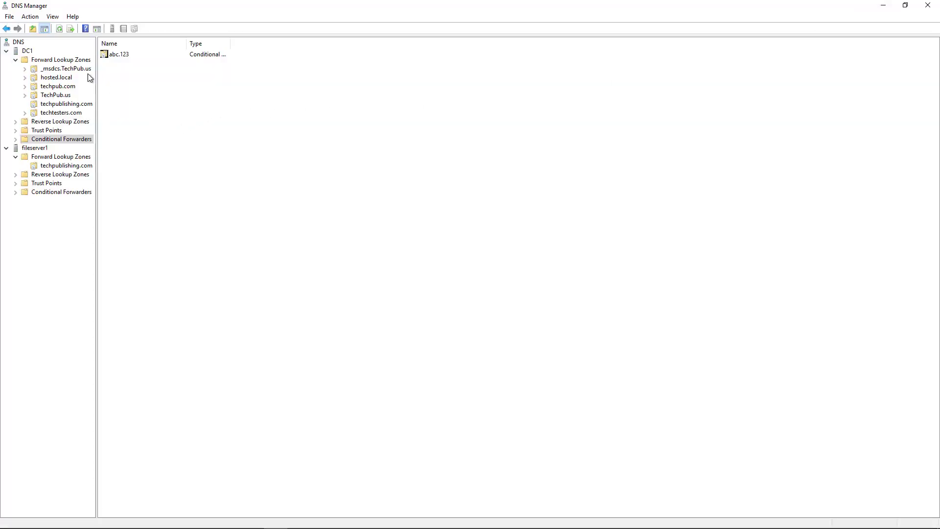
Step: Start a New Zone on DC1's Forward Lookup Zones as a primary zone not stored in Active Directory
{"action": "left_click", "coordinate": [75, 59]}
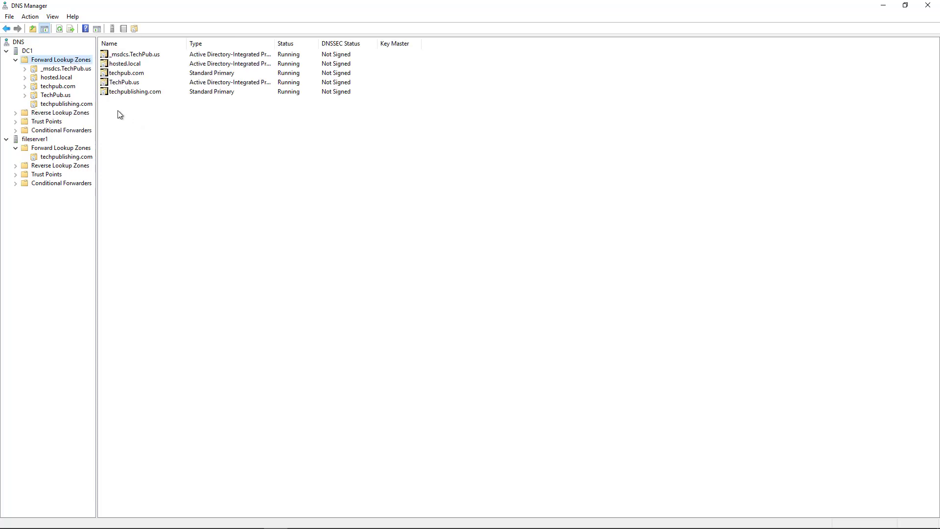
{"action": "right_click", "coordinate": [58, 63]}
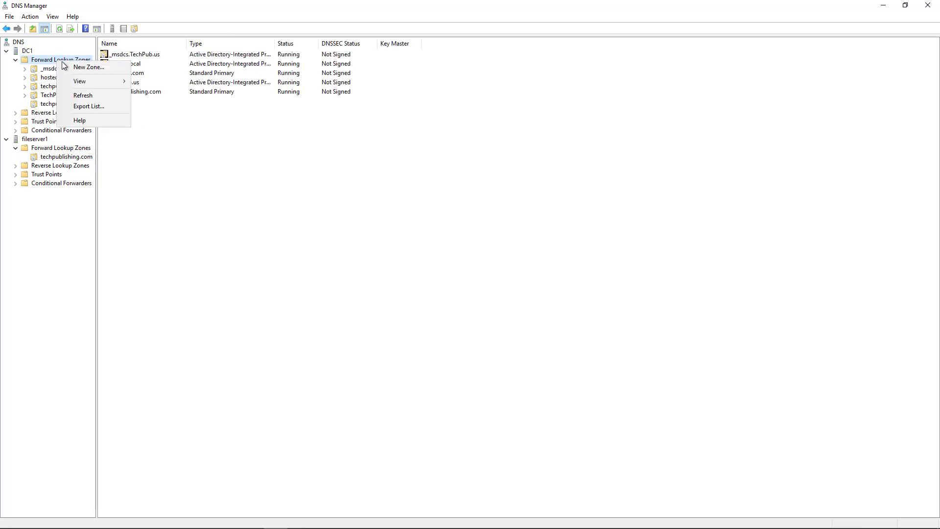
{"action": "left_click", "coordinate": [91, 67]}
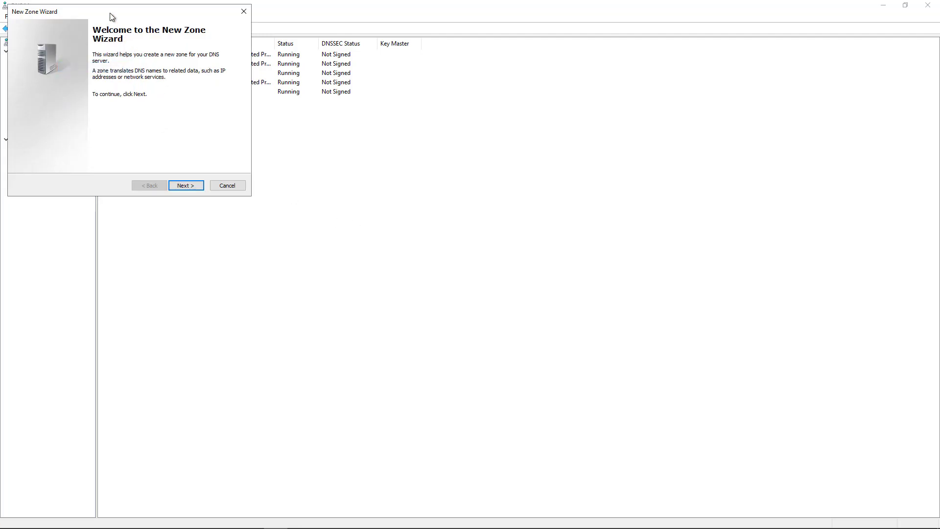
{"action": "left_click_drag", "start_coordinate": [112, 15], "coordinate": [377, 102]}
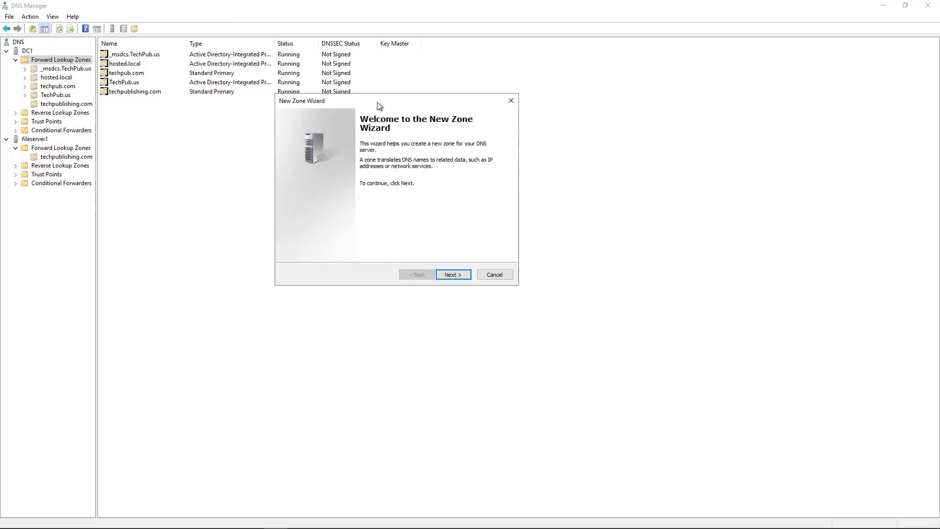
{"action": "left_click", "coordinate": [450, 274]}
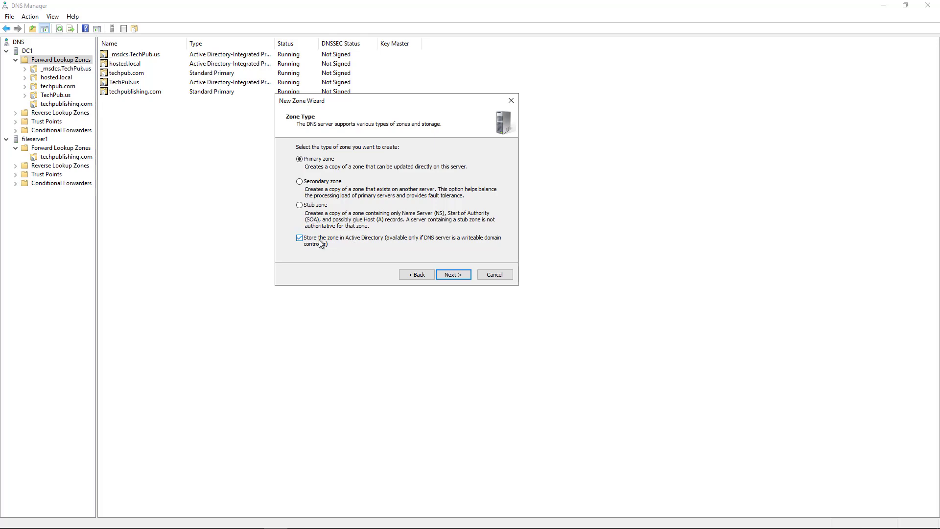
{"action": "left_click", "coordinate": [355, 244]}
{"action": "left_click", "coordinate": [455, 275]}
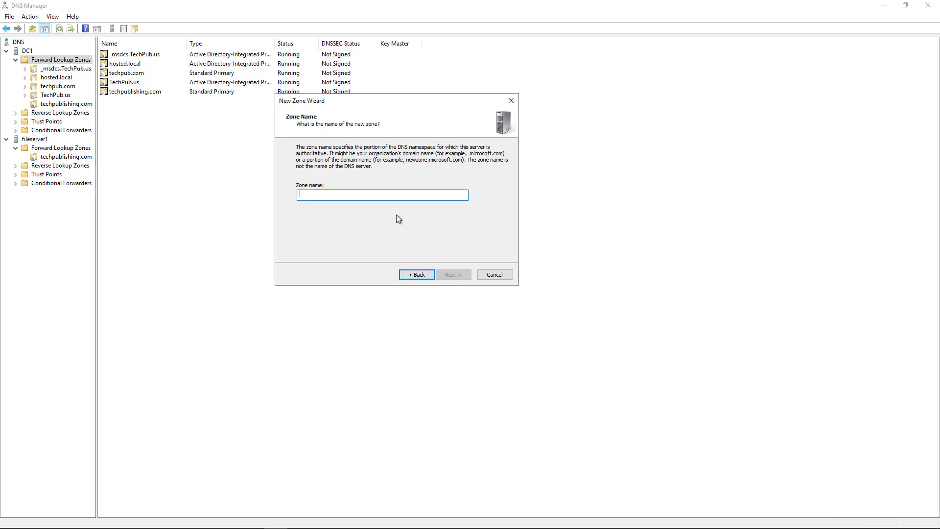
Step: Name the zone test.123, keep the file test.123.dns, leave dynamic updates disallowed, and finish
{"action": "type", "text": "test.123"}
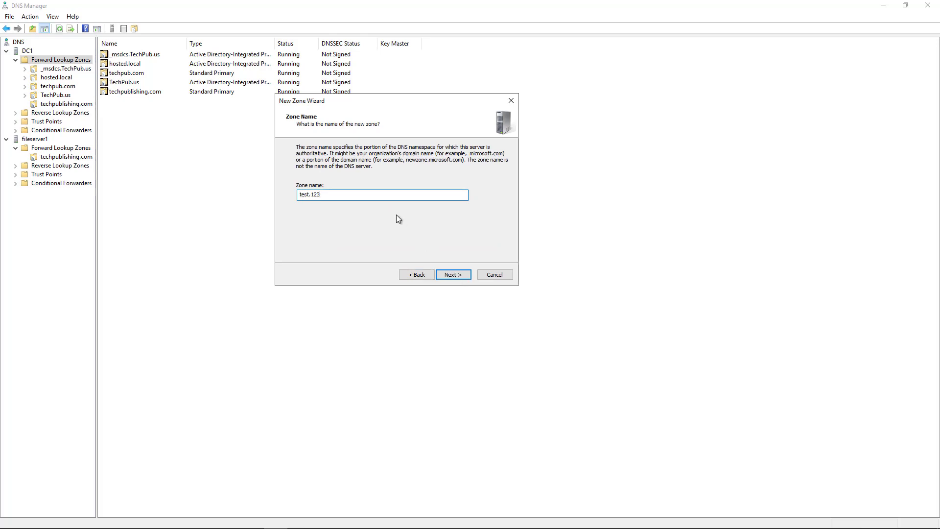
{"action": "left_click", "coordinate": [458, 276]}
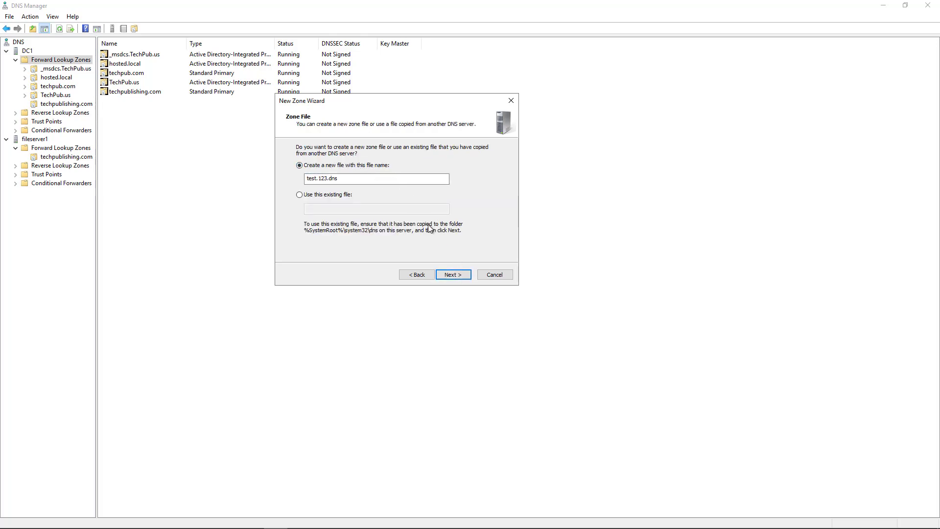
{"action": "left_click", "coordinate": [452, 276]}
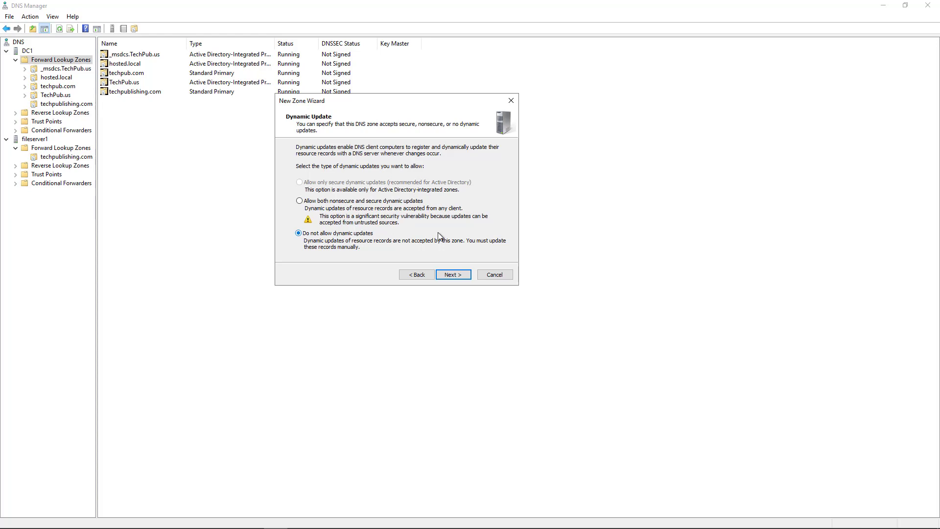
{"action": "left_click", "coordinate": [447, 276]}
{"action": "left_click", "coordinate": [449, 278]}
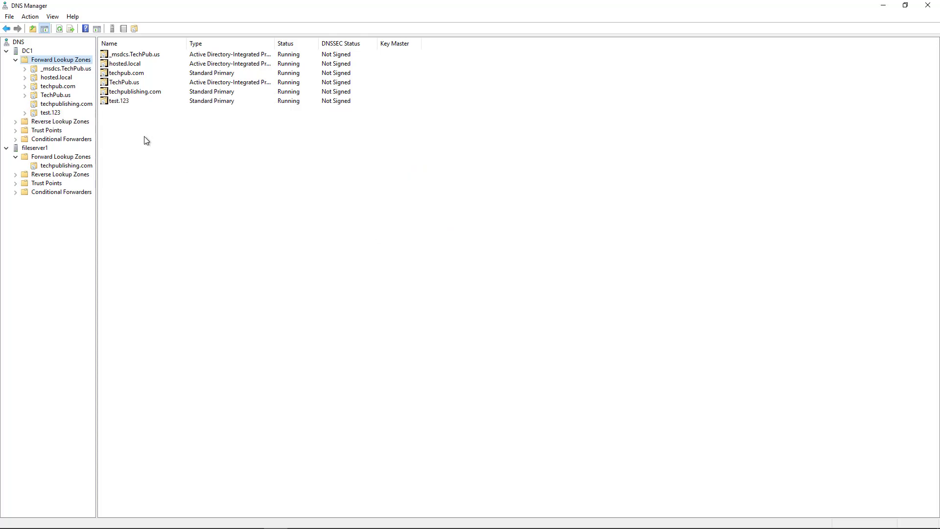
Step: Open test.123 and select its Start of Authority and dc1.techpub.us. name server records
{"action": "left_click", "coordinate": [49, 112]}
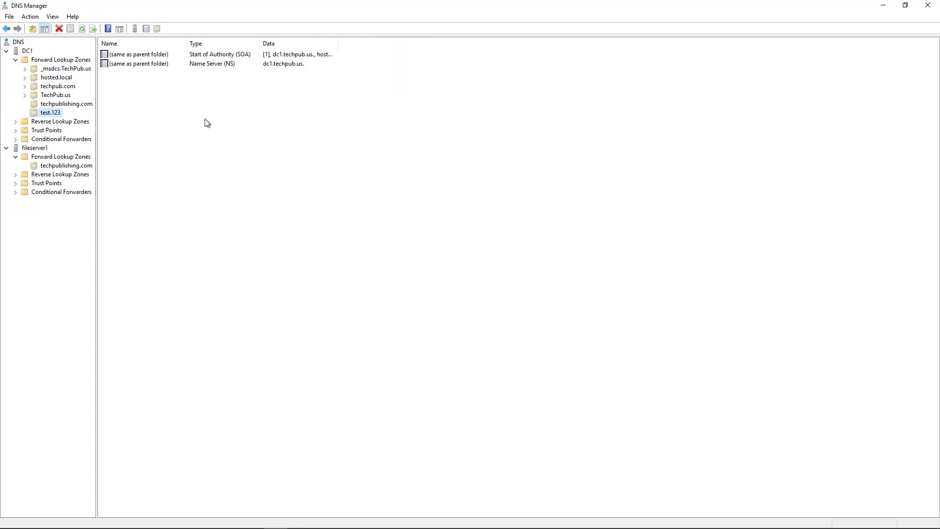
{"action": "left_click", "coordinate": [225, 56]}
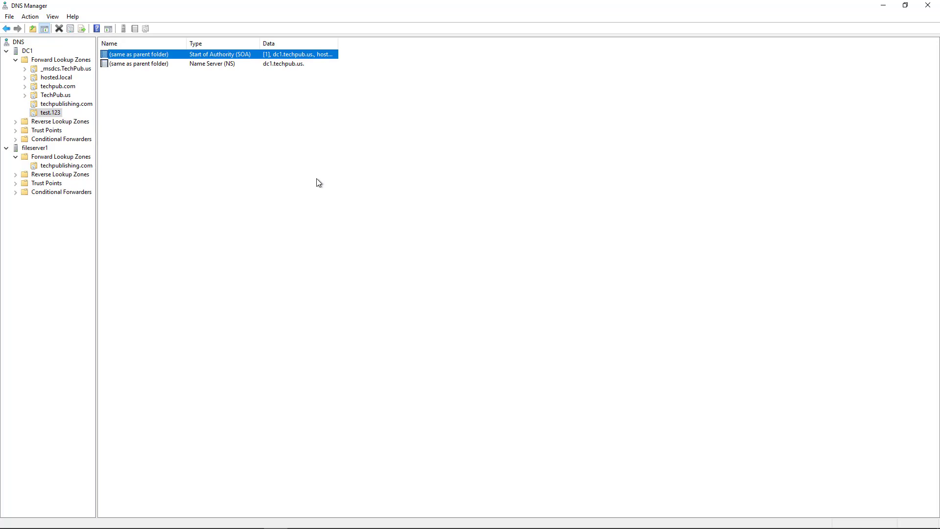
{"action": "left_click", "coordinate": [193, 64]}
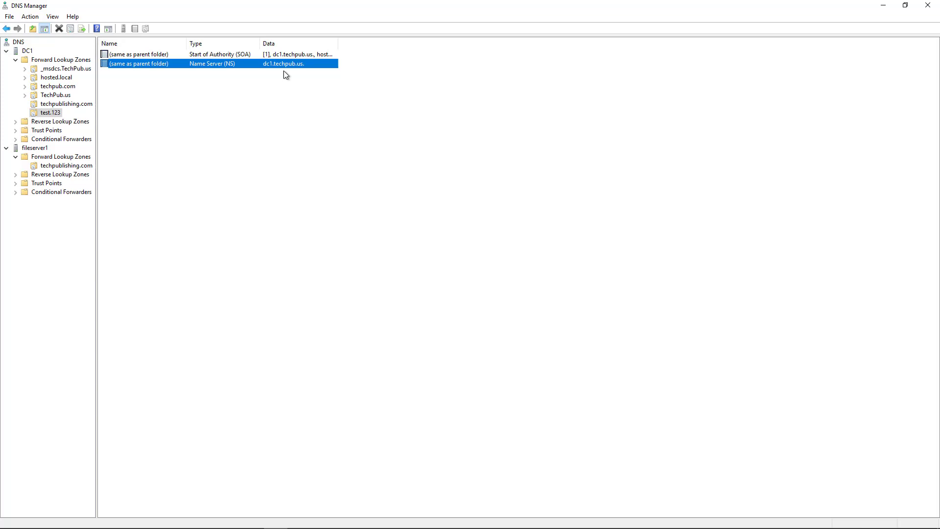
Step: Open test.123's properties and keep dynamic updates set to None
{"action": "right_click", "coordinate": [51, 115]}
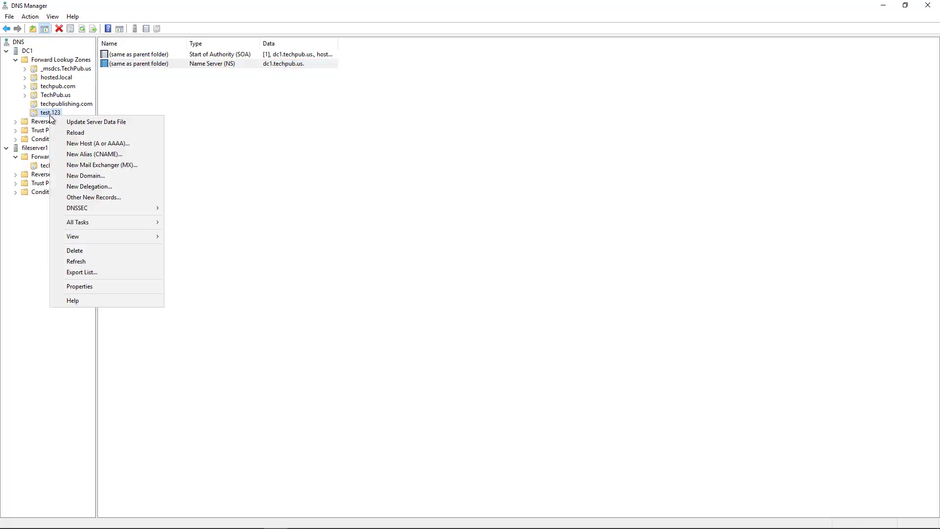
{"action": "left_click", "coordinate": [74, 286]}
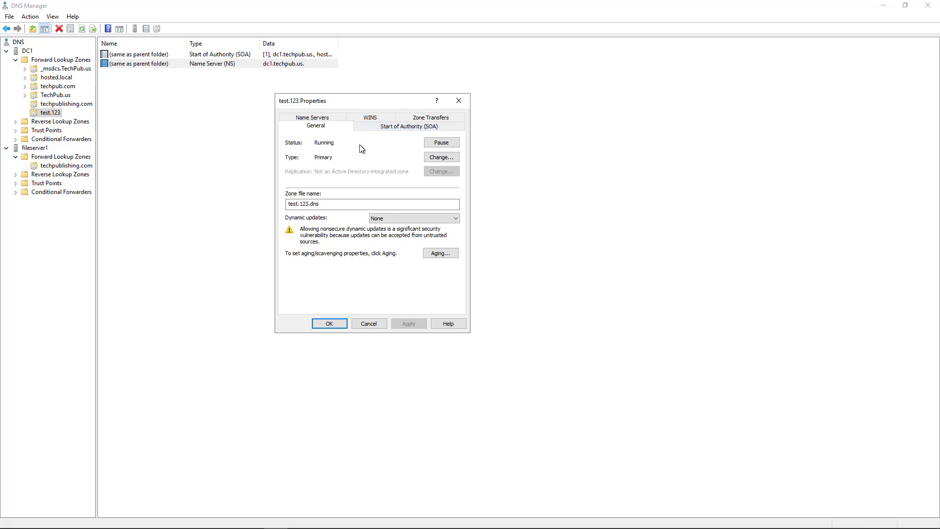
{"action": "left_click", "coordinate": [413, 218]}
{"action": "left_click", "coordinate": [413, 218]}
Step: Review the SOA, Zone Transfers and WINS tabs, ending on the Name Servers list
{"action": "left_click", "coordinate": [392, 127]}
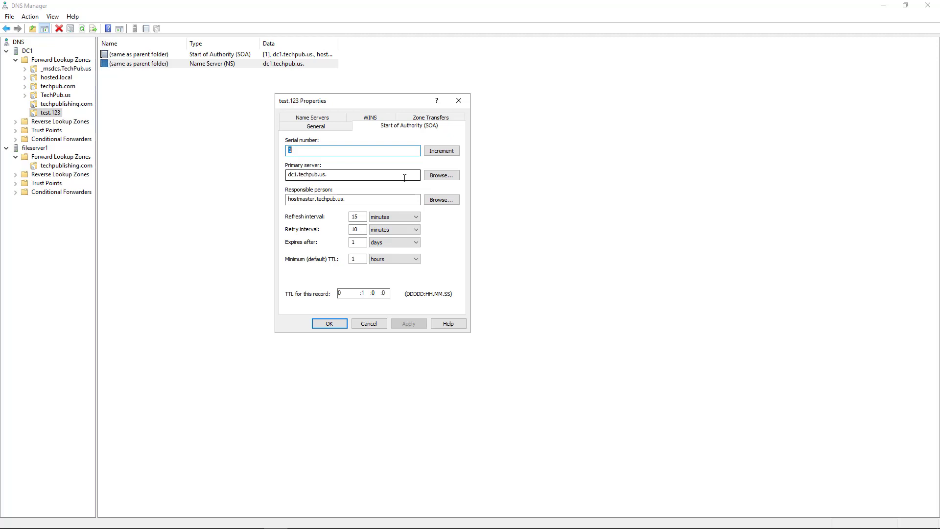
{"action": "left_click", "coordinate": [414, 117]}
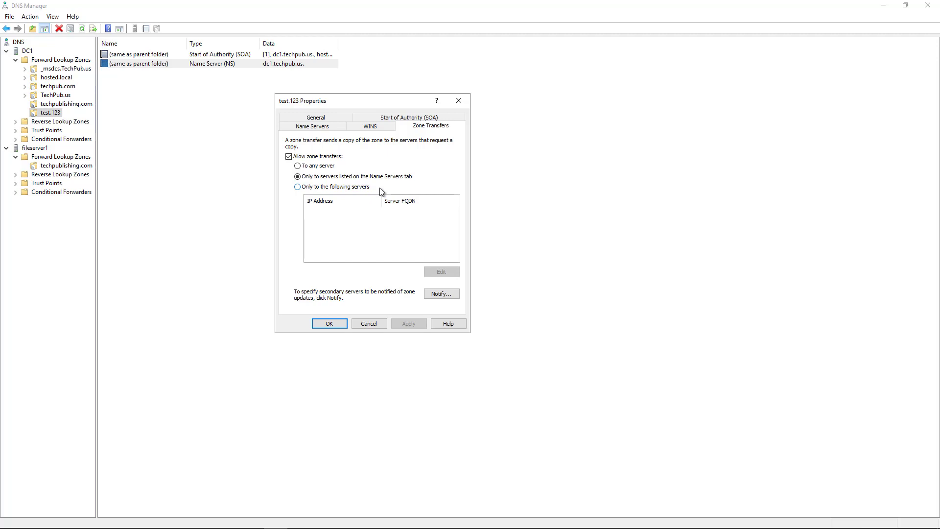
{"action": "left_click", "coordinate": [368, 127]}
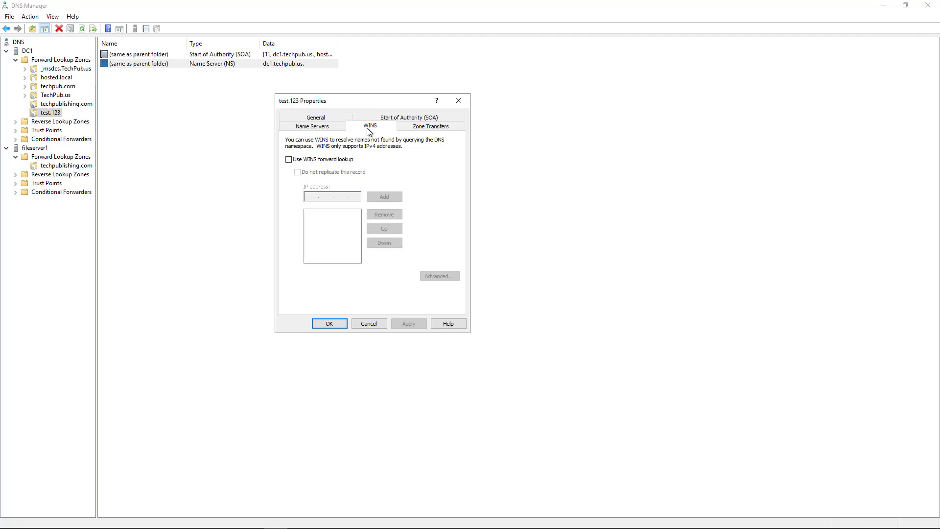
{"action": "left_click", "coordinate": [333, 130]}
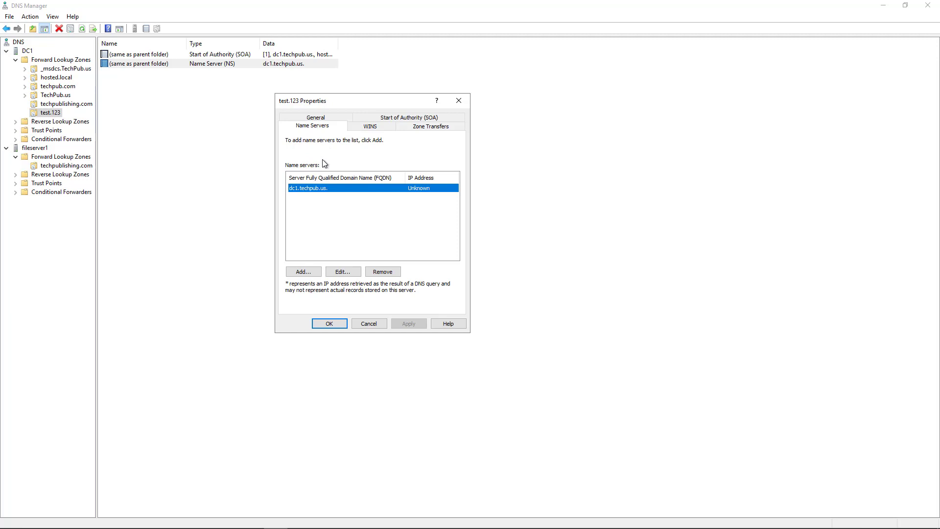
{"action": "left_click", "coordinate": [439, 129]}
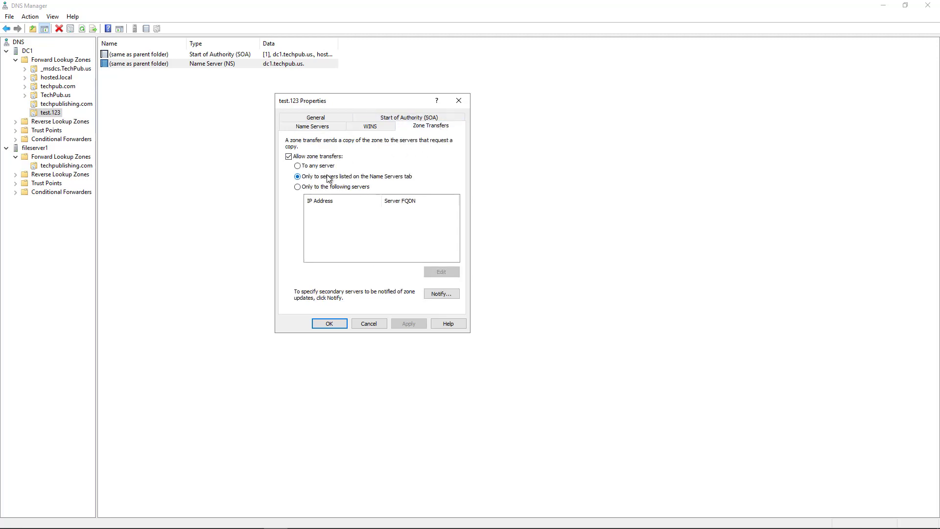
{"action": "left_click", "coordinate": [321, 128]}
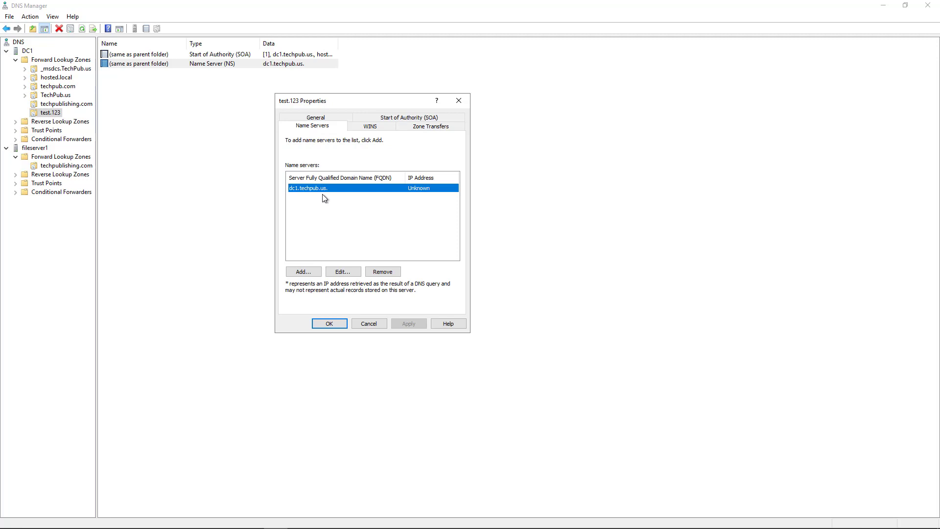
Step: Add name server fileserver1, resolved to 192.168.21.114, and save the zone properties
{"action": "left_click", "coordinate": [301, 271]}
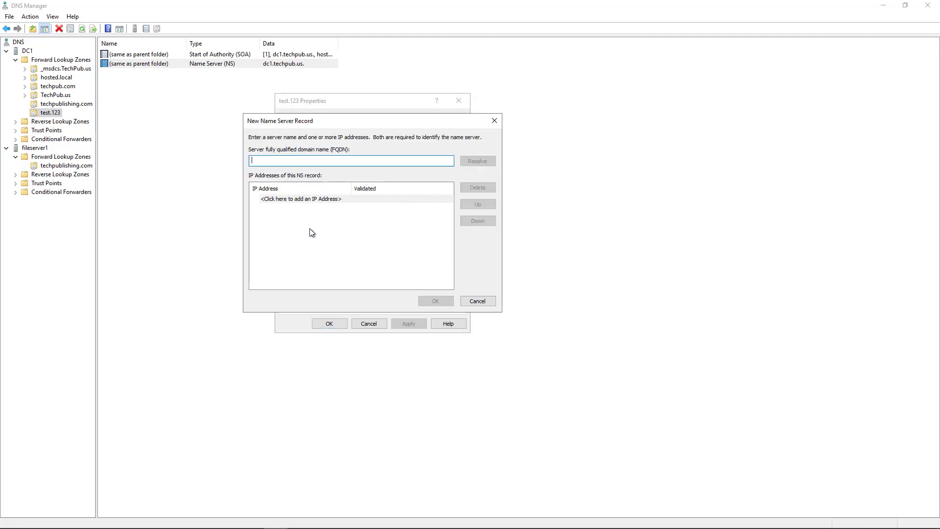
{"action": "type", "text": "fileserver1"}
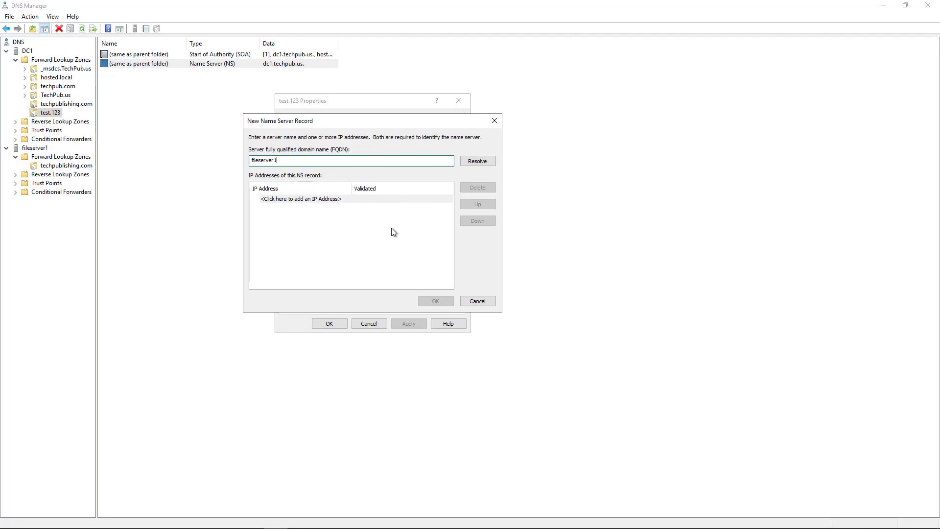
{"action": "key", "text": "Tab"}
{"action": "left_click", "coordinate": [468, 163]}
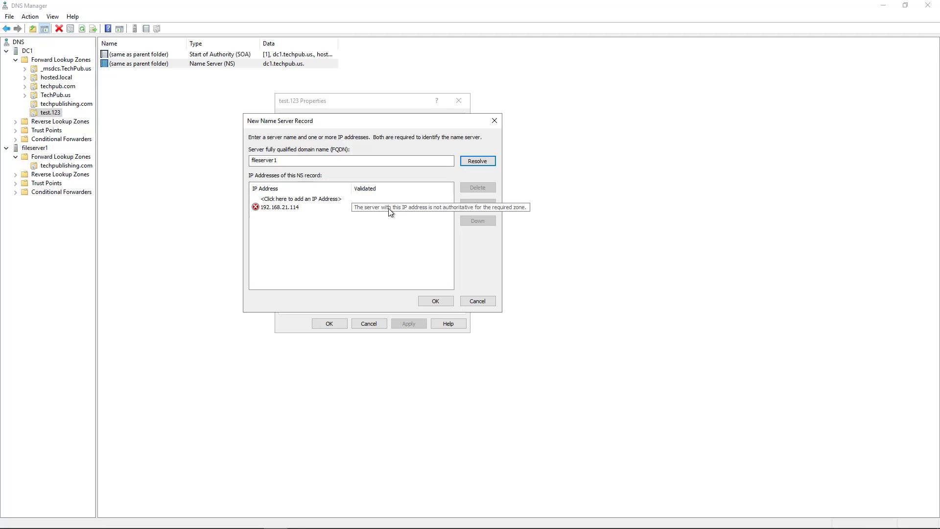
{"action": "left_click", "coordinate": [436, 300]}
{"action": "left_click", "coordinate": [406, 324]}
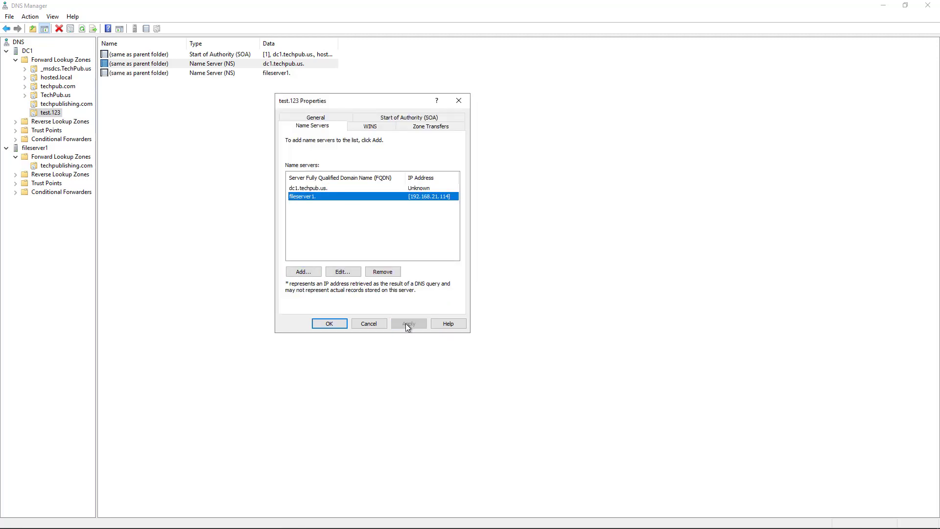
{"action": "left_click", "coordinate": [335, 324]}
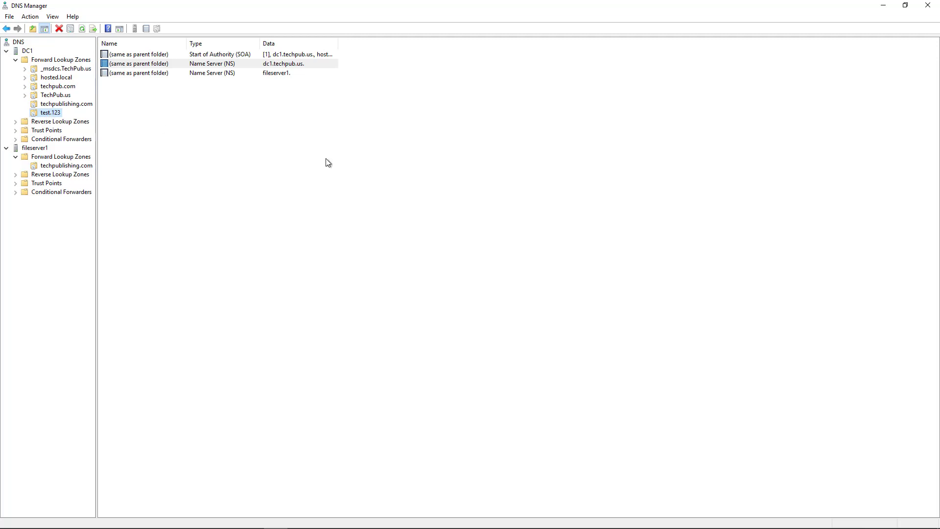
{"action": "right_click", "coordinate": [277, 105]}
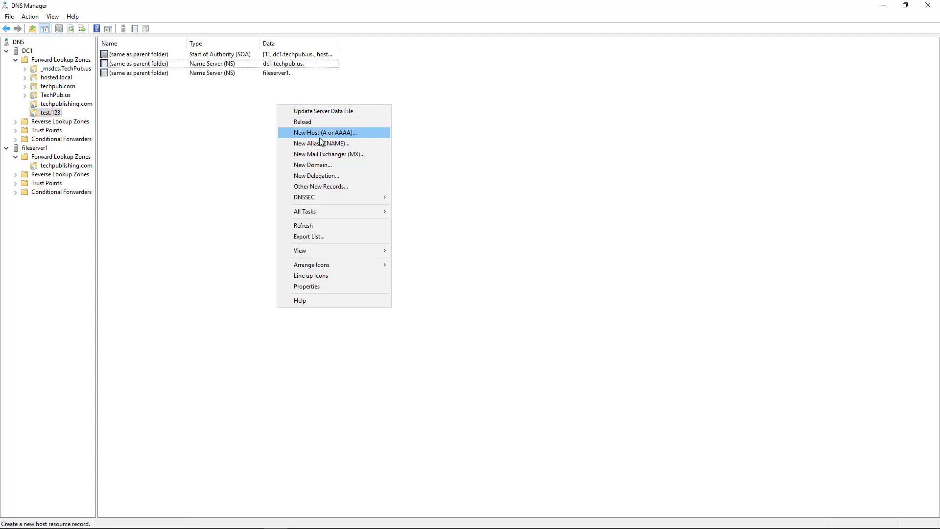
{"action": "left_click", "coordinate": [211, 143]}
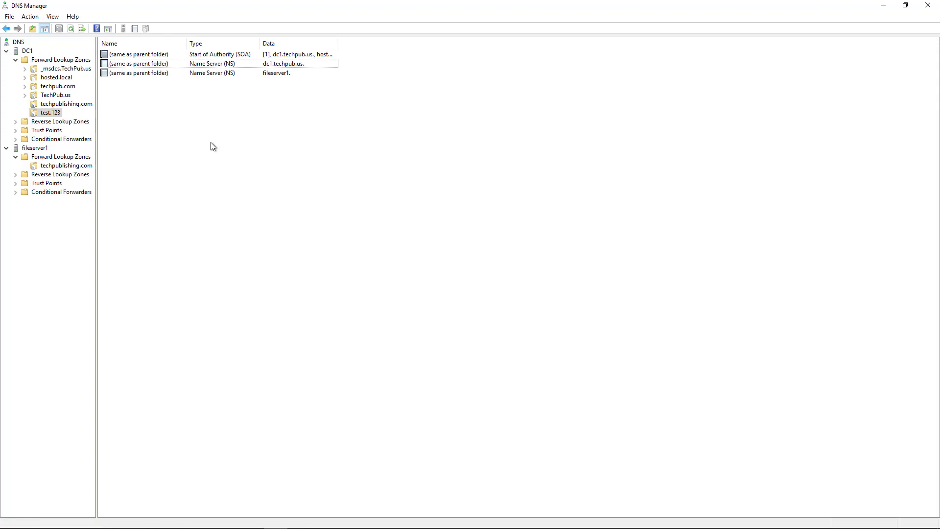